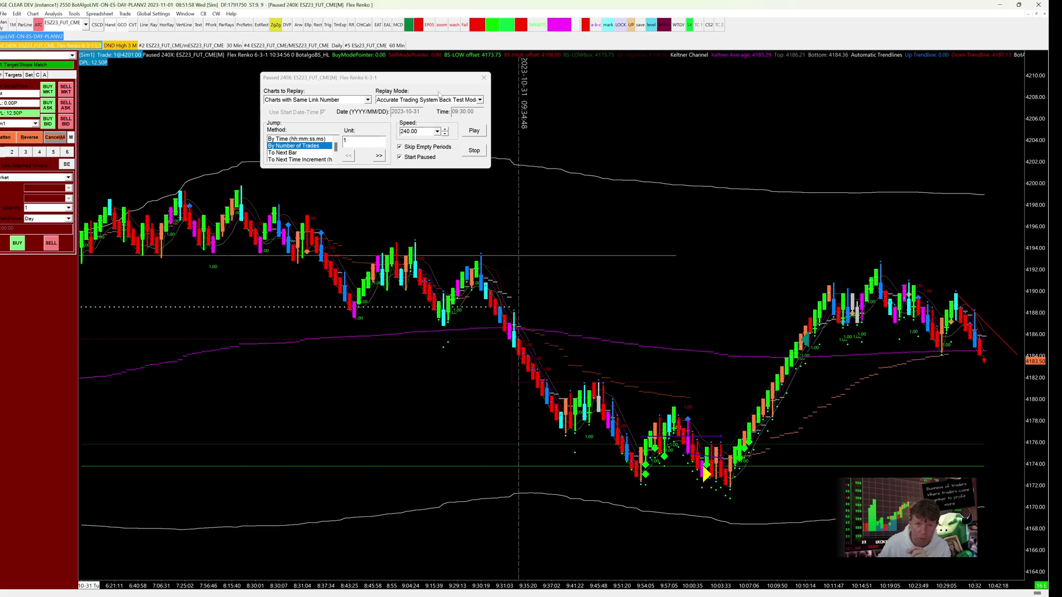
Close the replay control panel and reopen it for the Flex Renko chart
key(Escape)
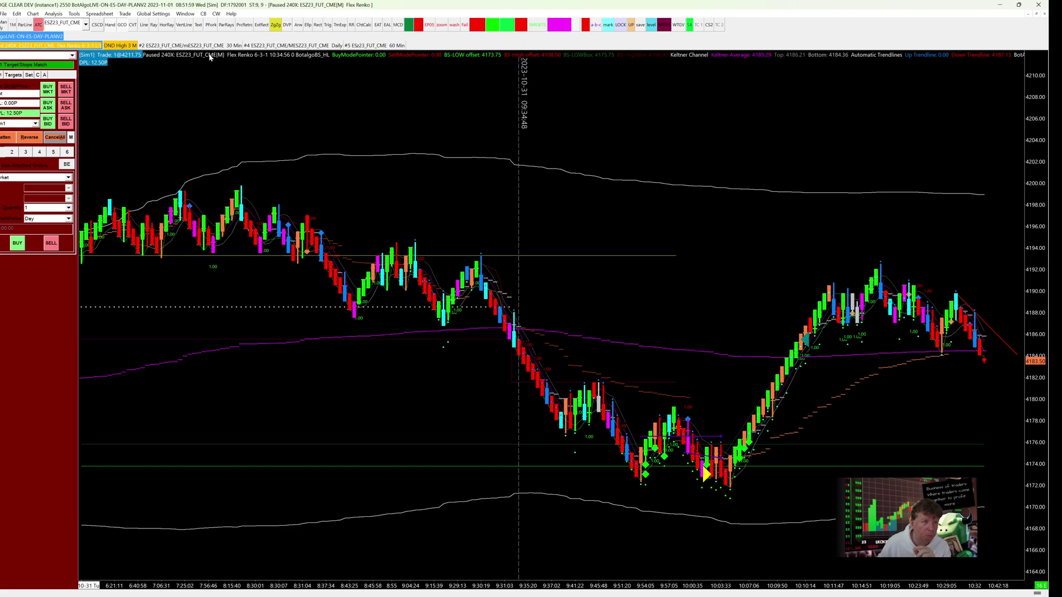
click(30, 14)
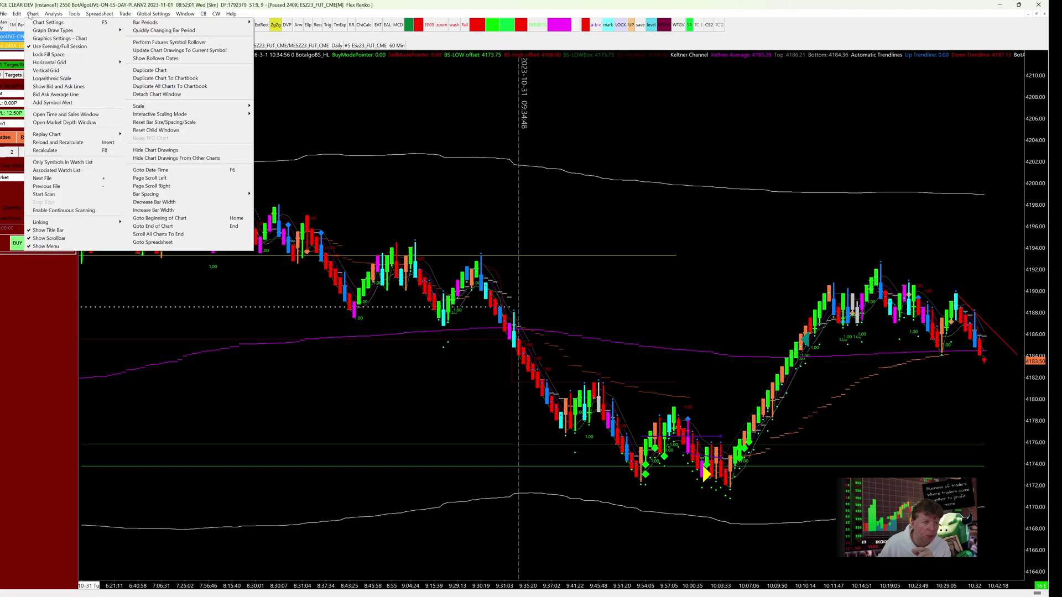
mouse_move(105, 134)
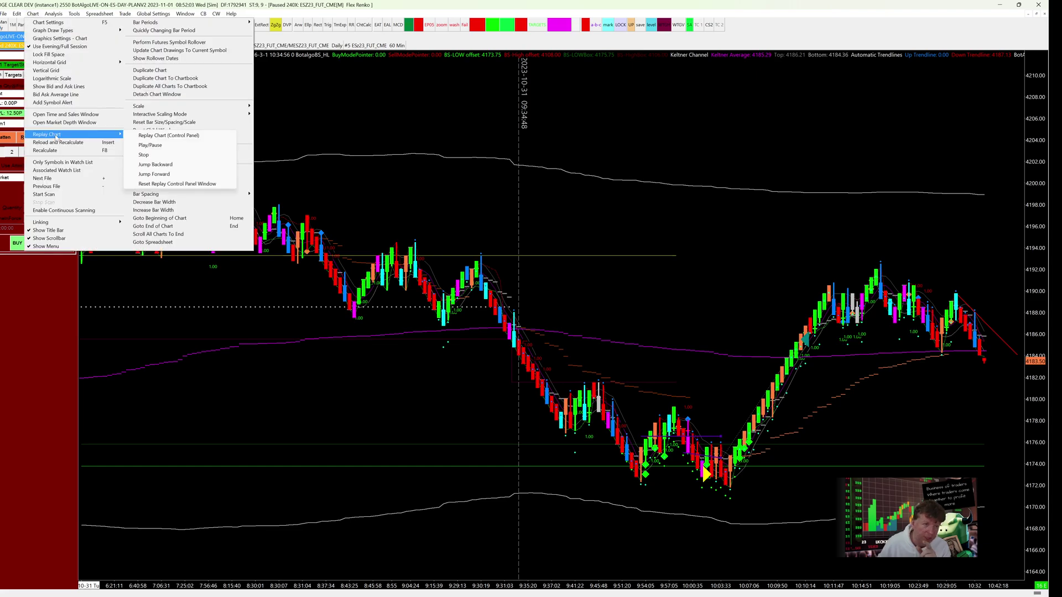
click(163, 136)
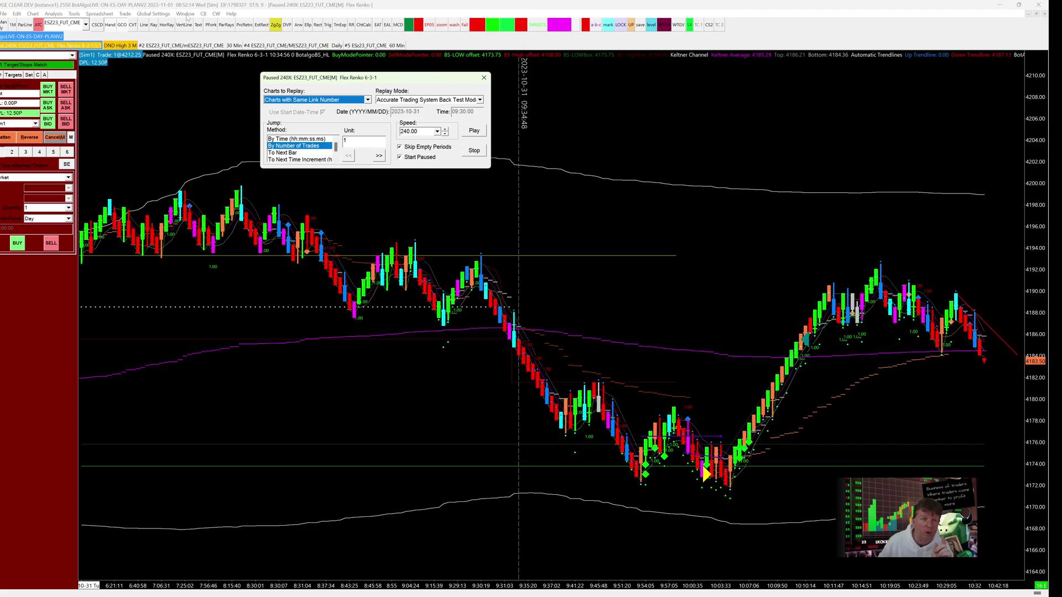
click(187, 16)
click(191, 14)
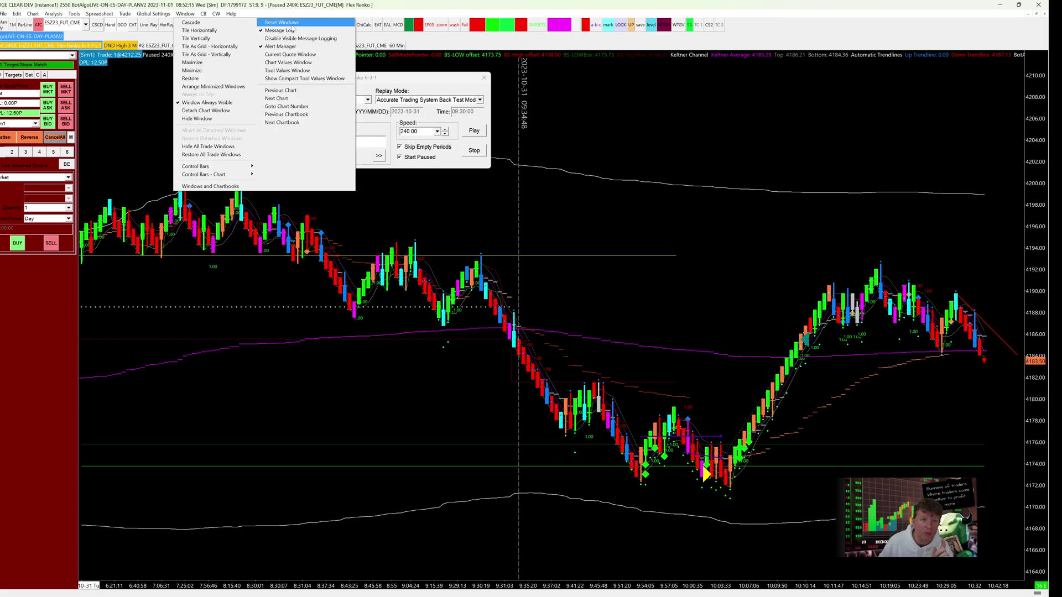
mouse_move(33, 14)
mouse_move(61, 134)
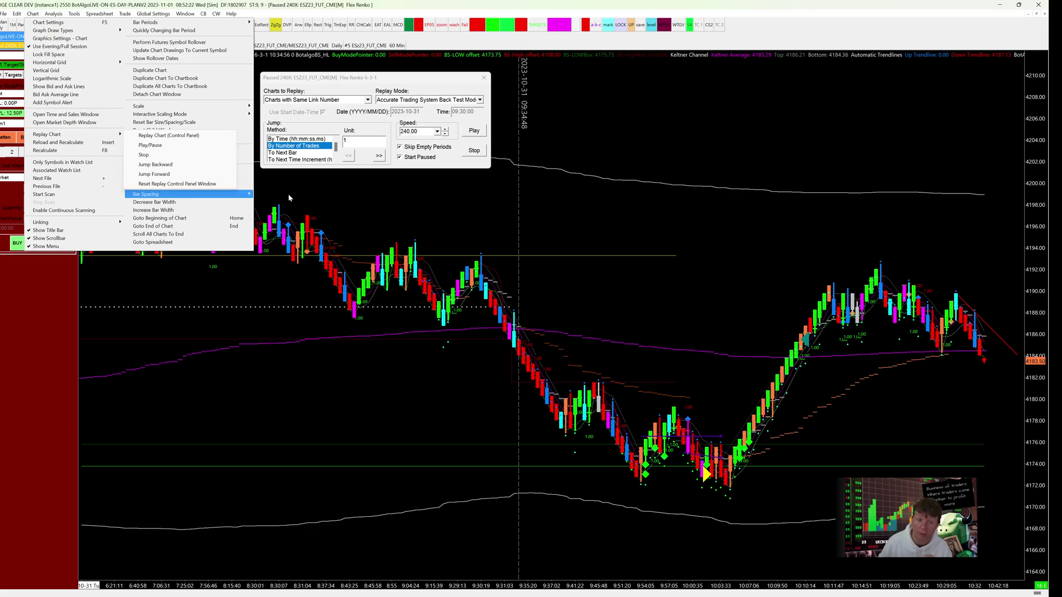
click(411, 207)
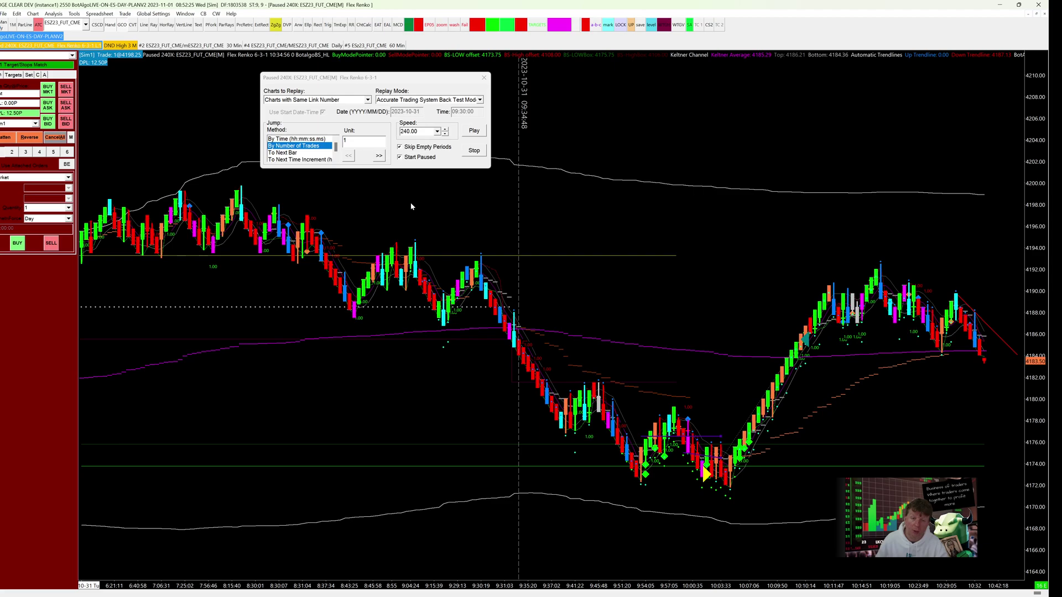
Set the replay mode to Accurate Trading System Back Test Mode and the replay speed to 240
click(483, 136)
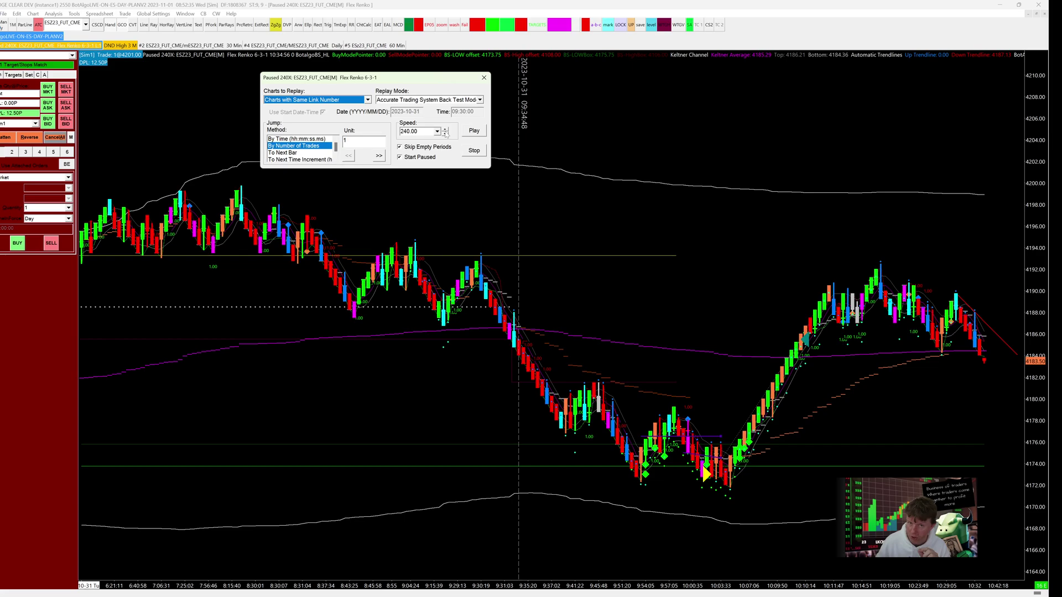
click(425, 99)
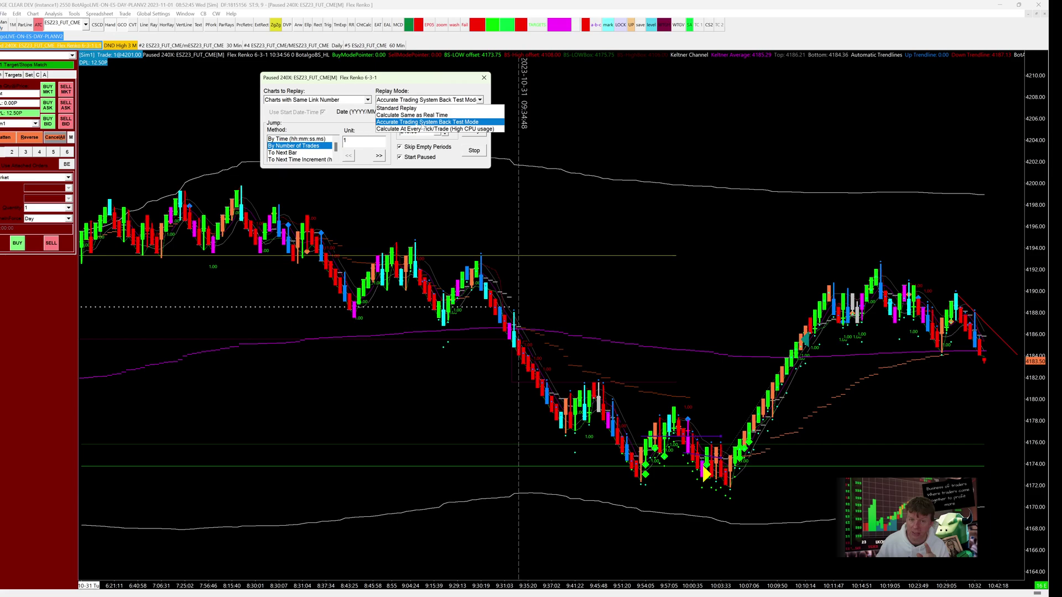
click(422, 122)
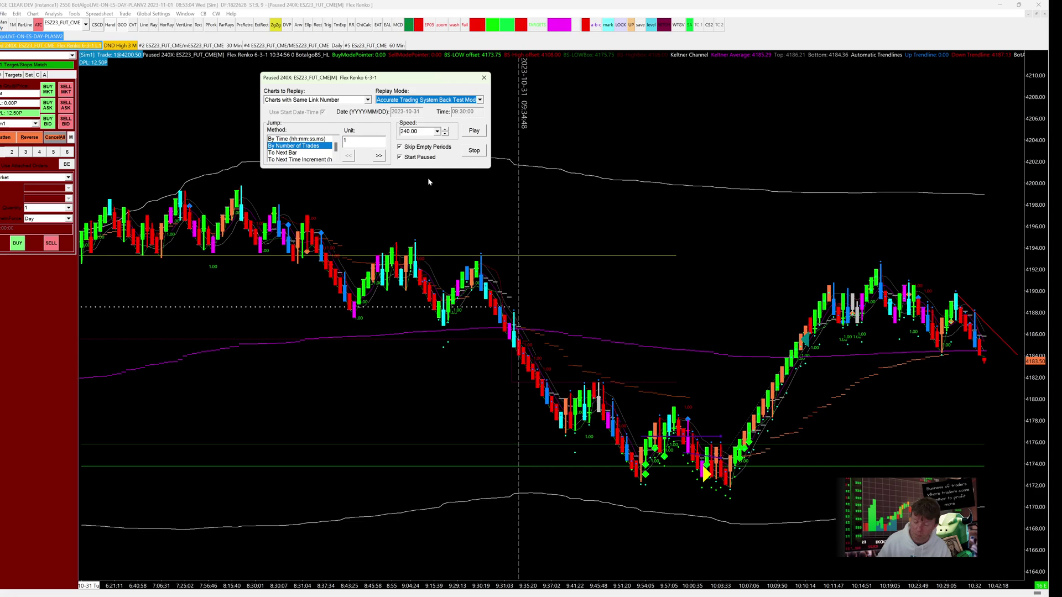
click(437, 131)
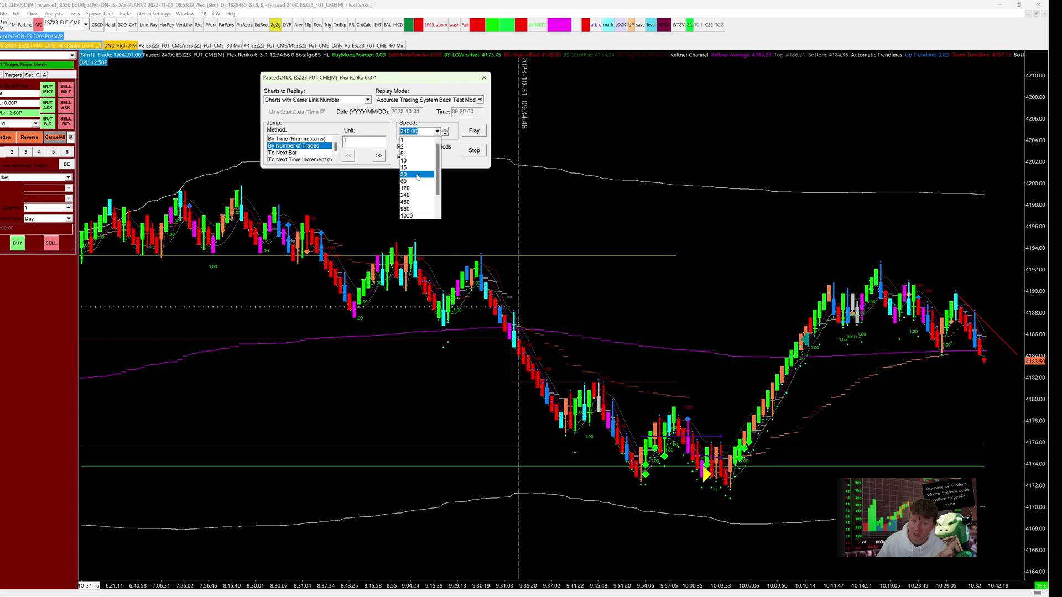
click(407, 195)
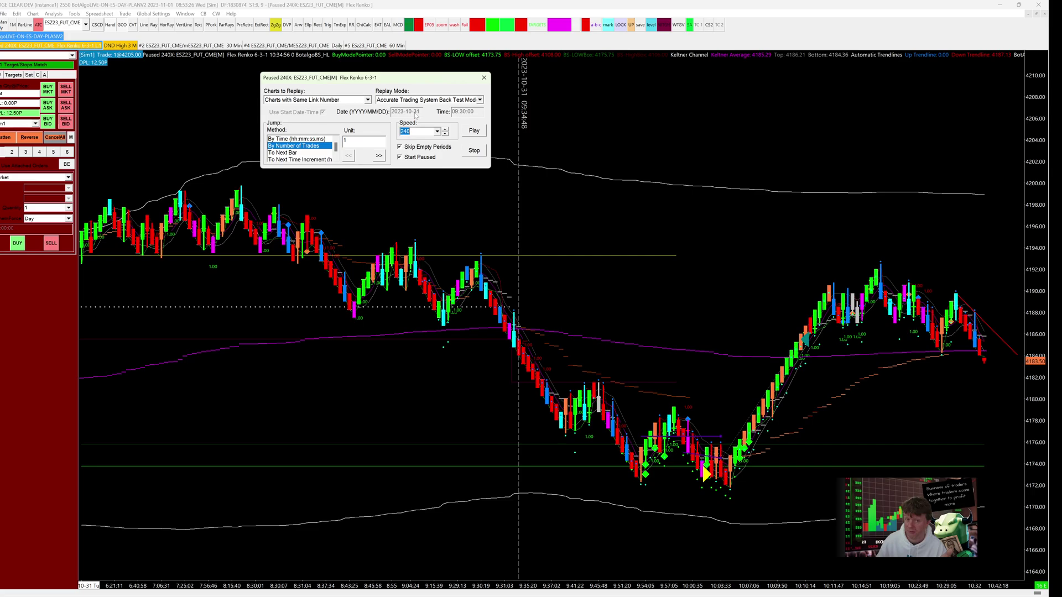
Check the days to load for intraday data in the Flex Renko chart's data limiting settings
click(183, 36)
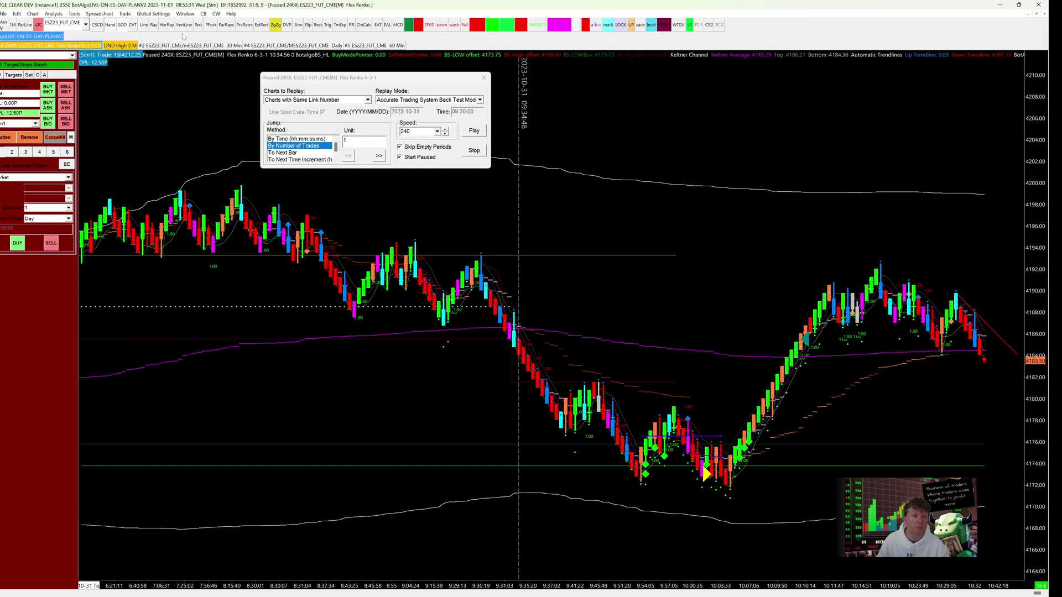
key(F5)
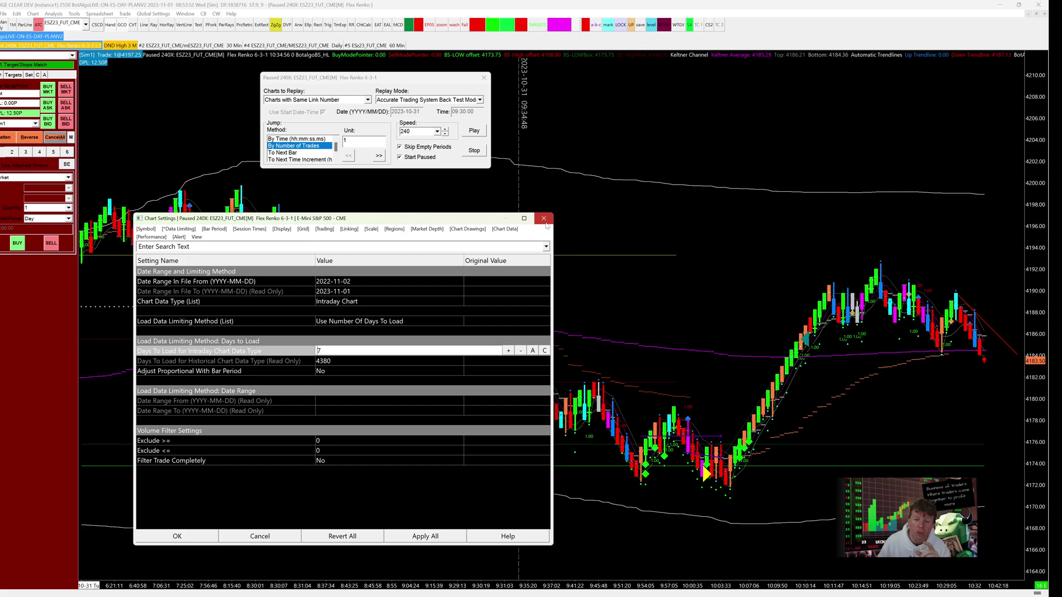
click(543, 219)
Set the replay to Charts with Same Link Number and check the link number of the Flex Renko and 3 Min charts
click(355, 100)
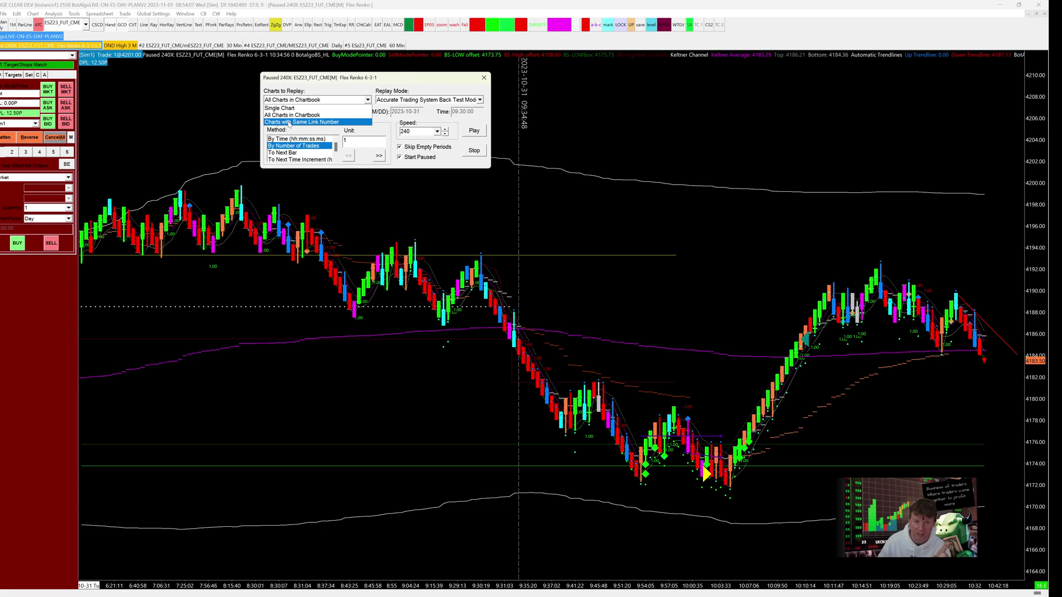
click(289, 122)
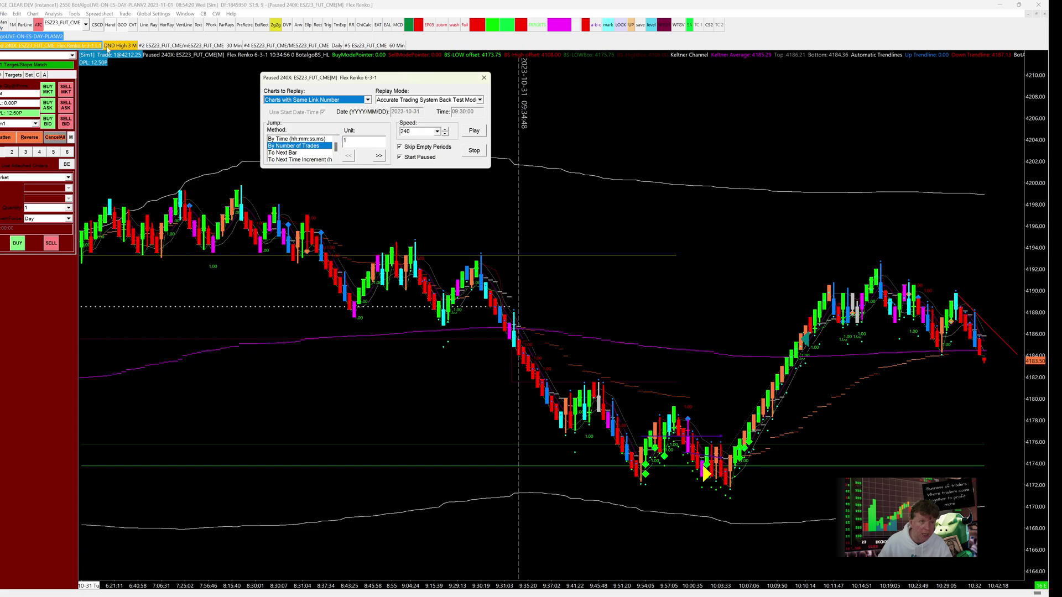
key(F5)
click(349, 229)
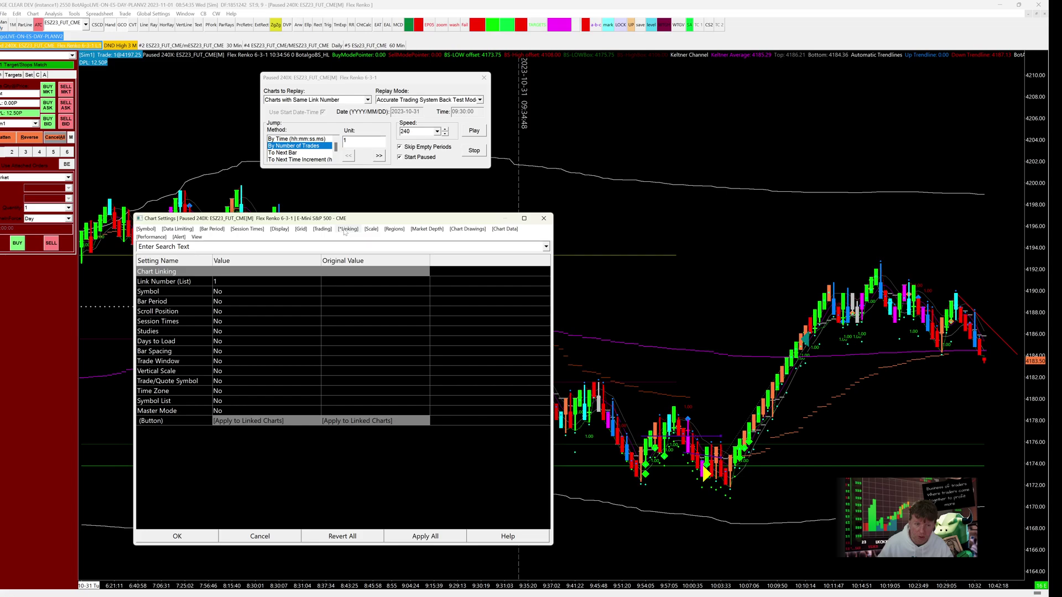
key(ctrl+Tab)
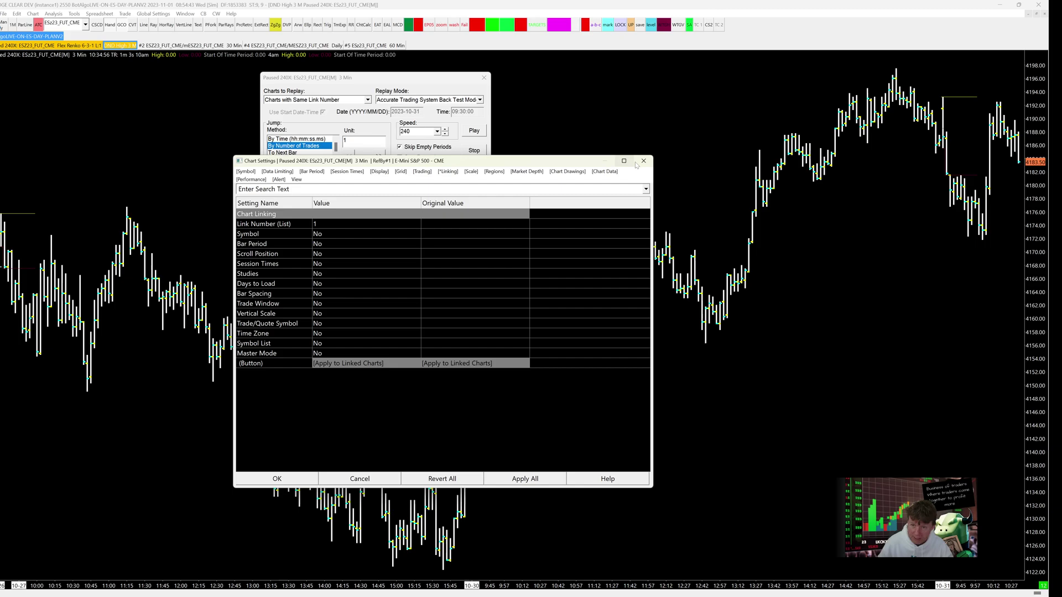
click(643, 161)
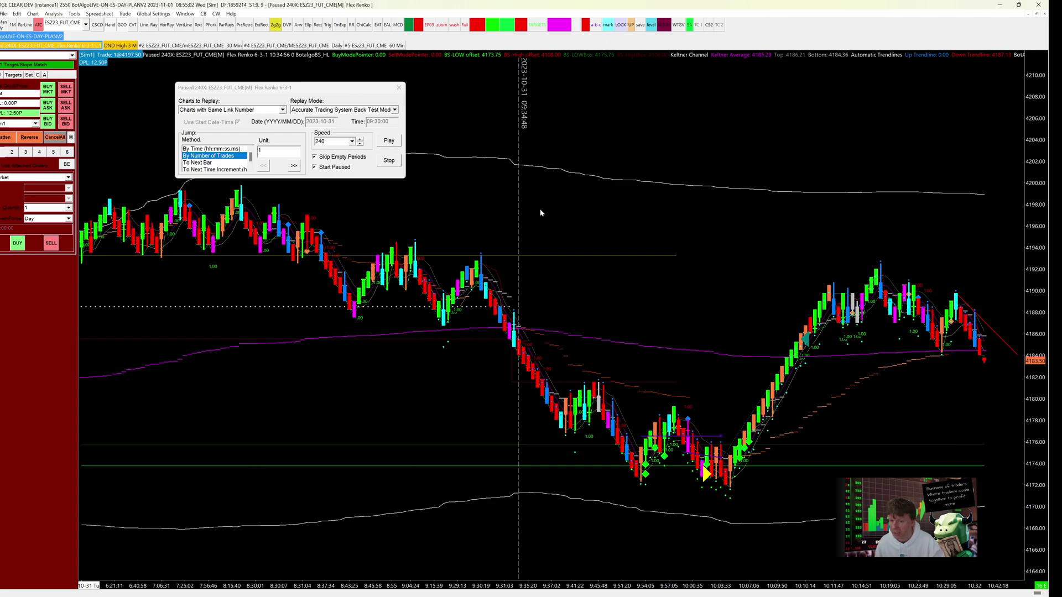
key(F5)
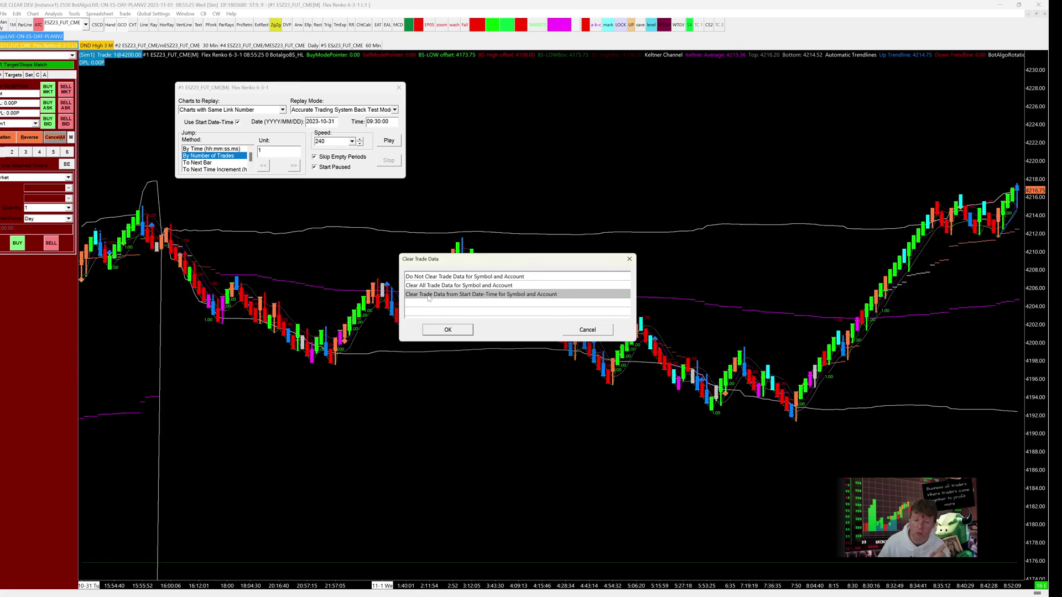
double_click(429, 299)
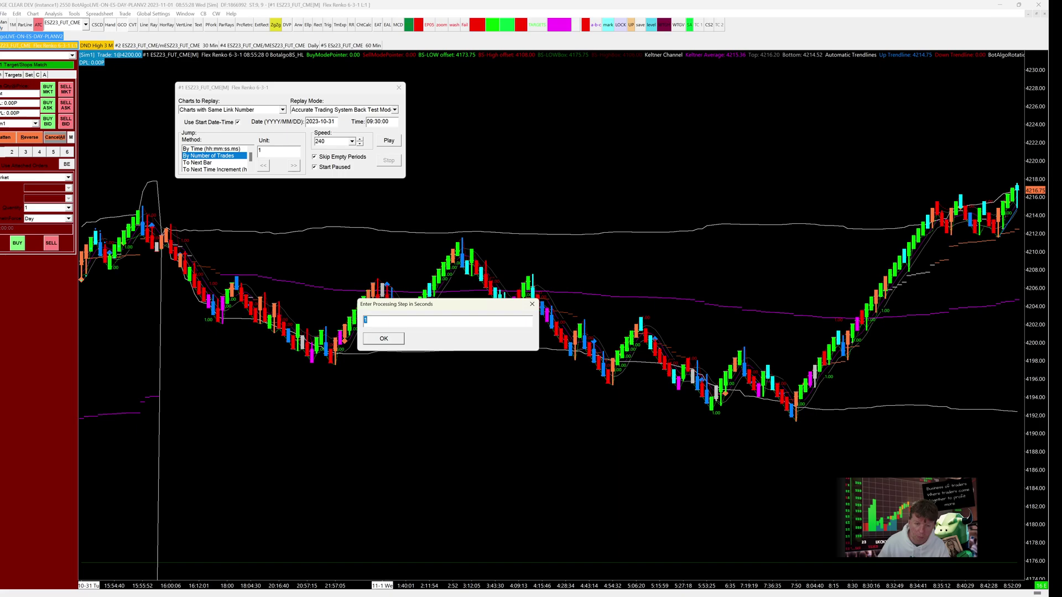
key(Return)
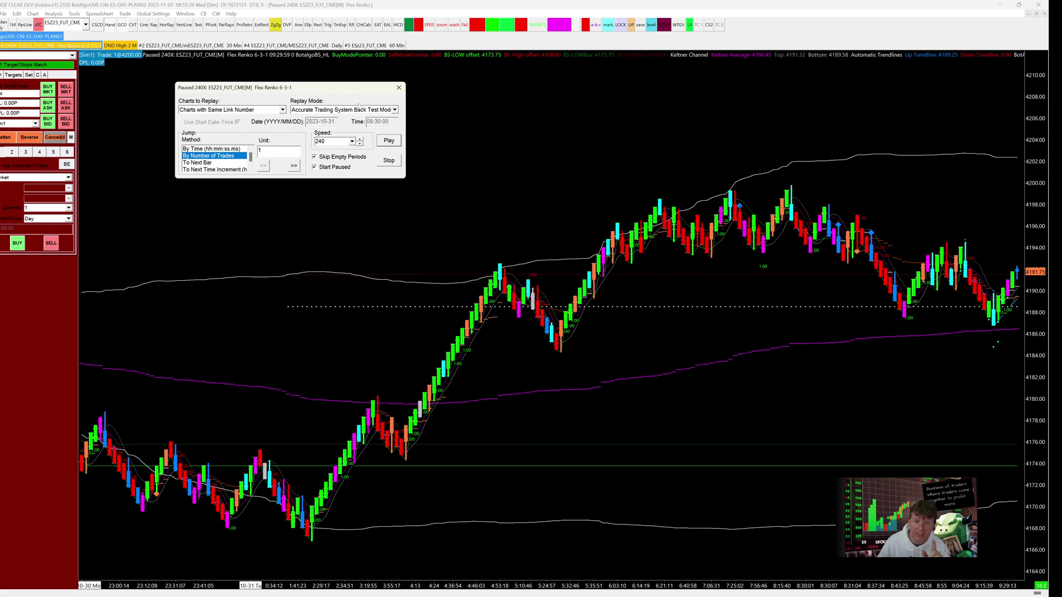
Open the Trade Activity Log and check the Number of Simulation Accounts in the general trade settings
click(125, 13)
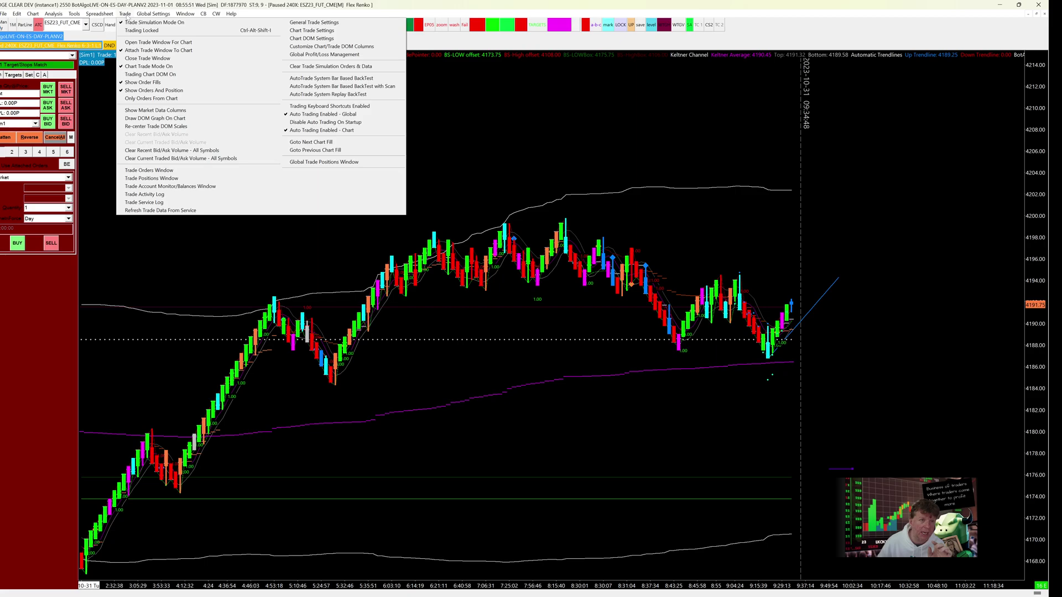
click(145, 194)
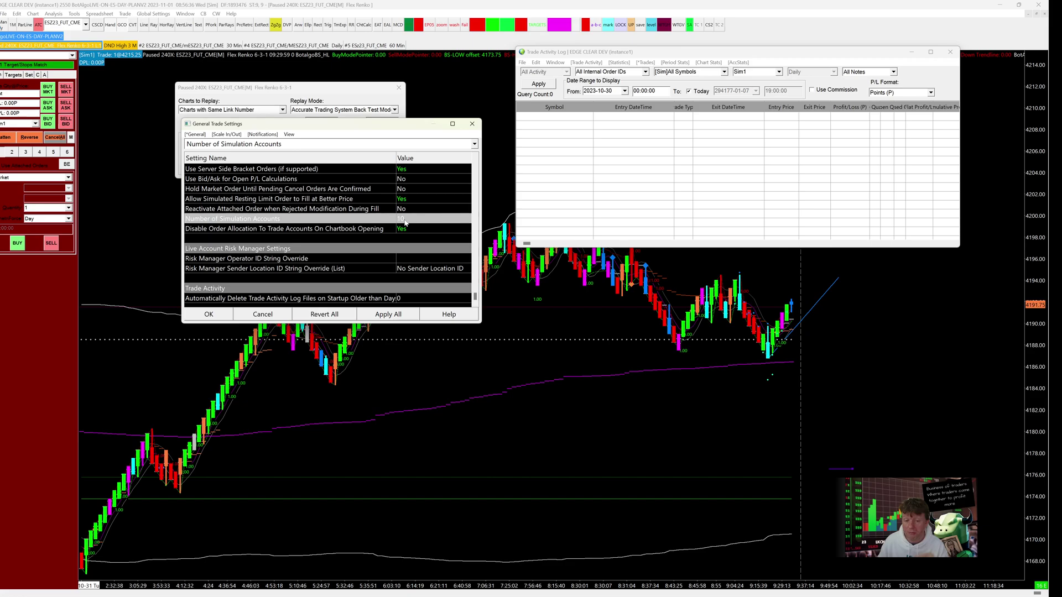
key(Escape)
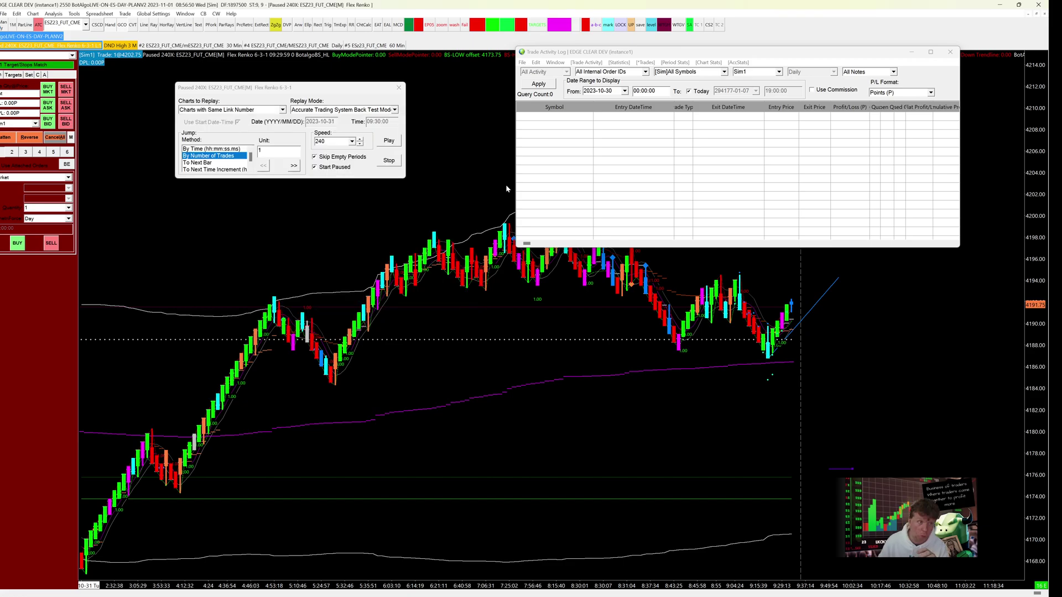
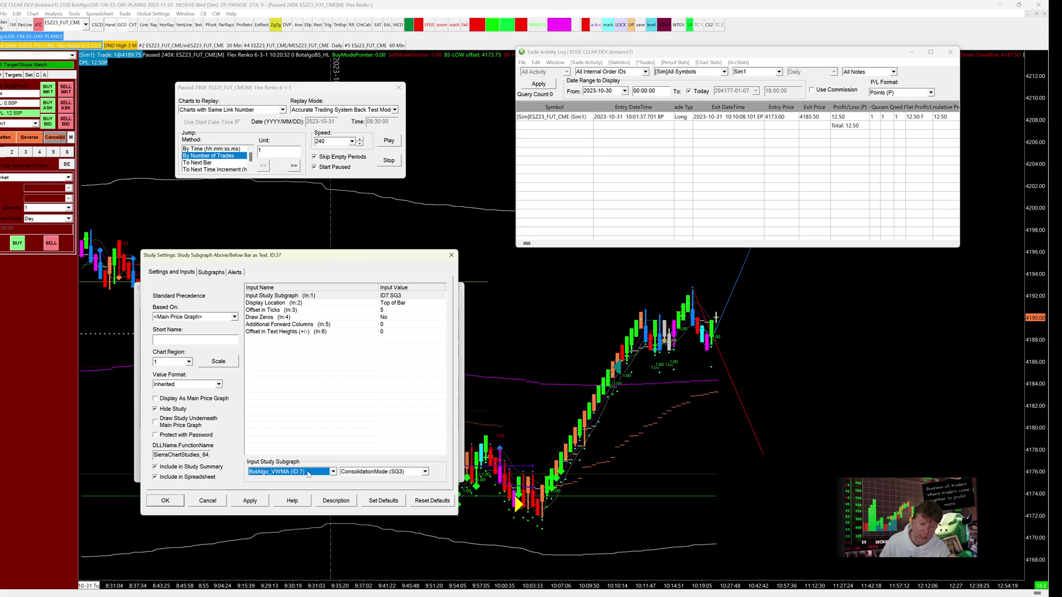
Reference the BotAlgo_VWMA BuyMode (SG1) subgraph in the above/below bar text study ID:37 and unhide that study
key(Tab)
key(Up)
key(Up)
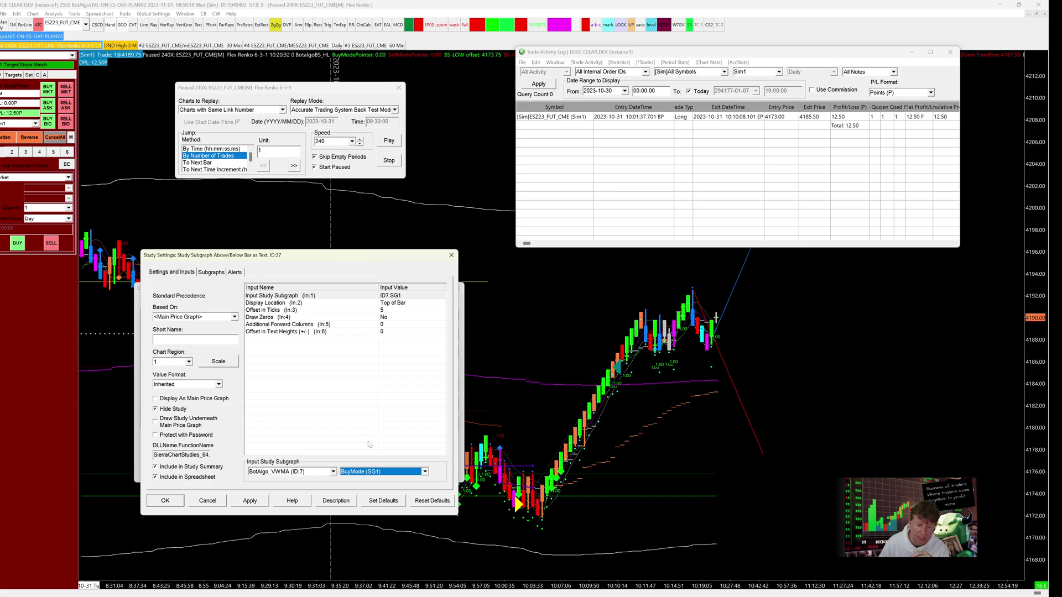
key(ctrl+Tab)
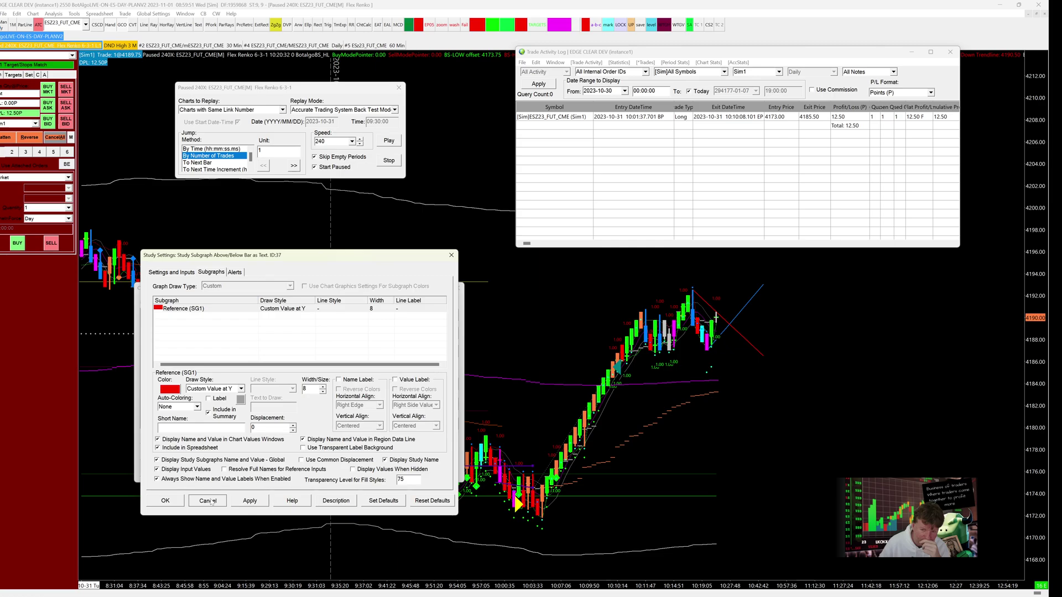
key(ctrl+shift+Tab)
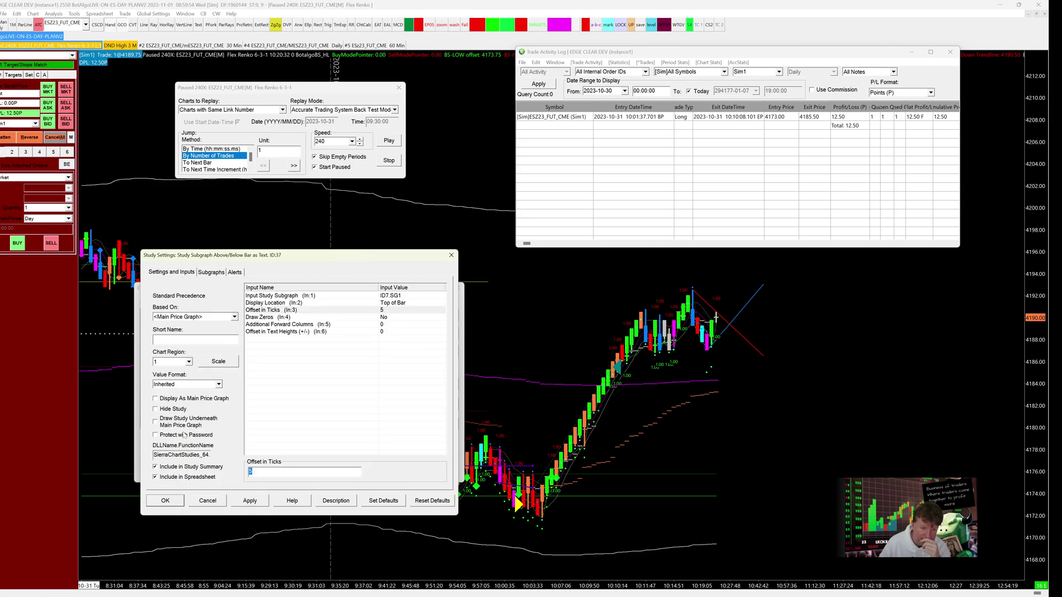
key(Escape)
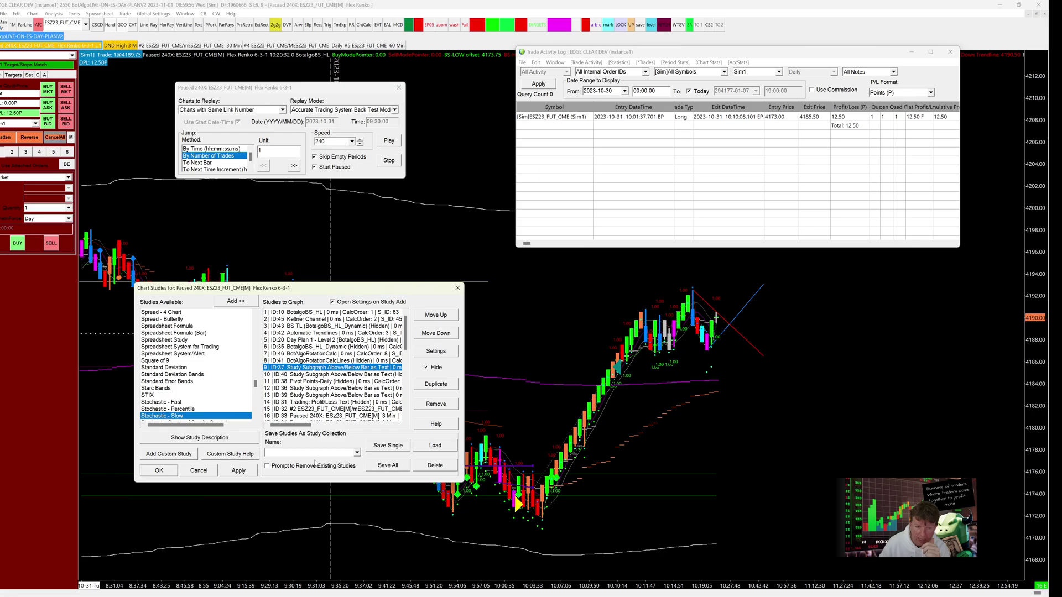
Open the study settings of BotAlgoTradeAIMaximizerManager (ID:23)
double_click(272, 422)
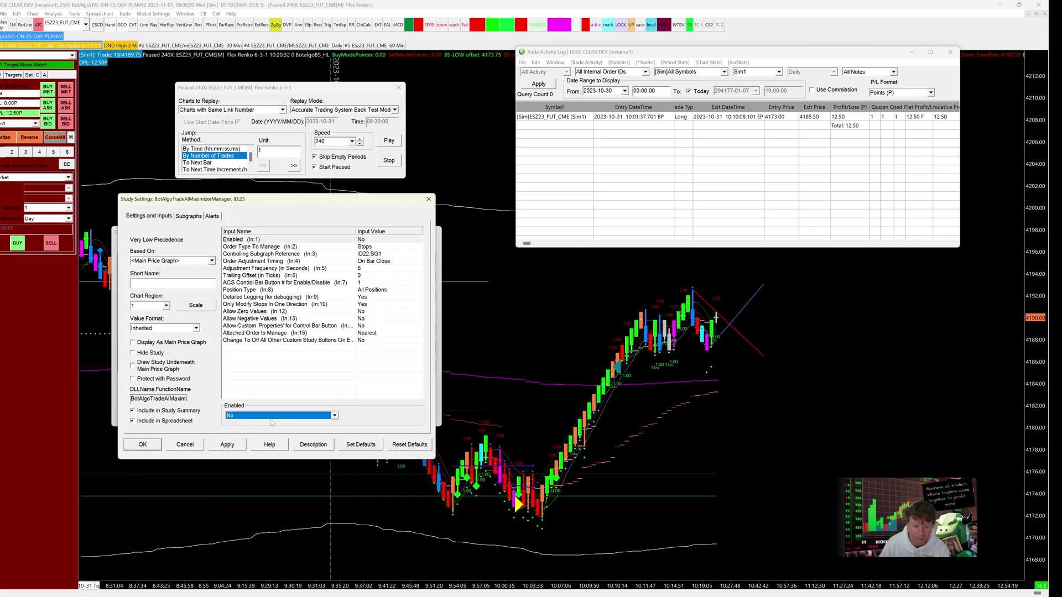